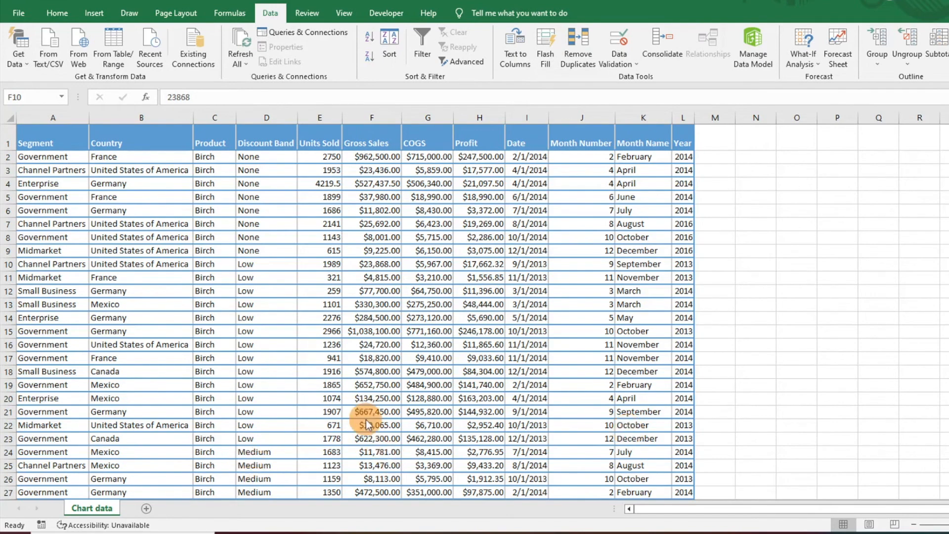
Step: Turn on filtering for the header row of the sales data table
{"action": "left_click", "coordinate": [57, 13]}
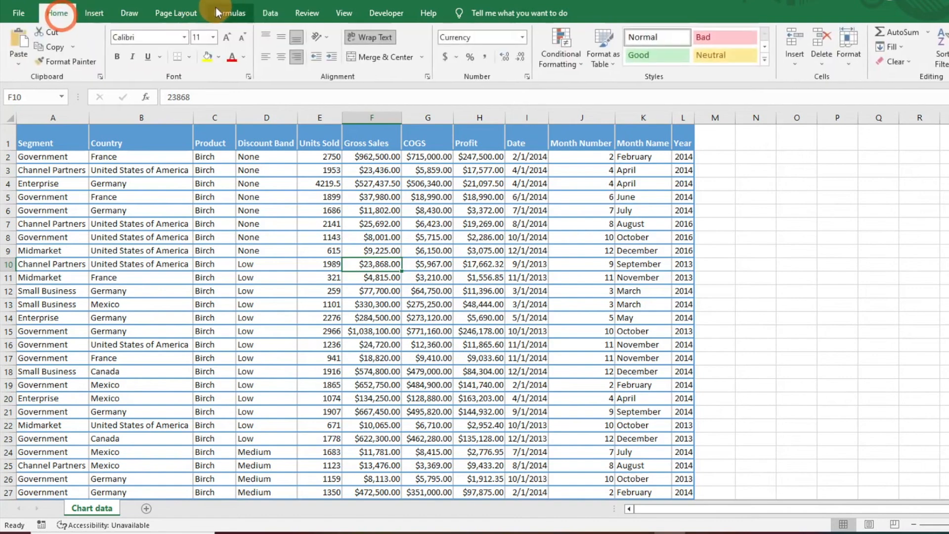
{"action": "left_click", "coordinate": [271, 15]}
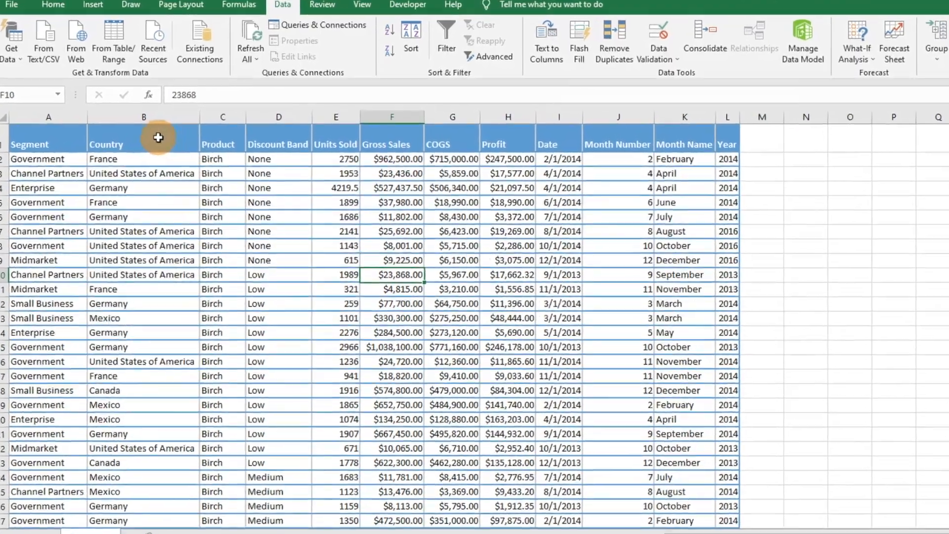
{"action": "left_click", "coordinate": [158, 137]}
{"action": "left_click", "coordinate": [447, 37]}
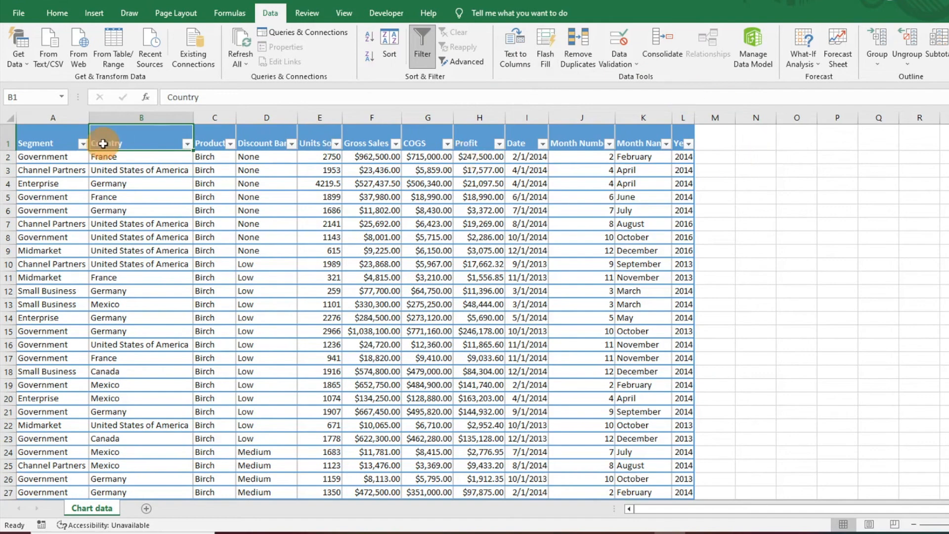
Step: Try sorting the table by Segment from A to Z using the column filter and undo the sort
{"action": "left_click", "coordinate": [82, 144]}
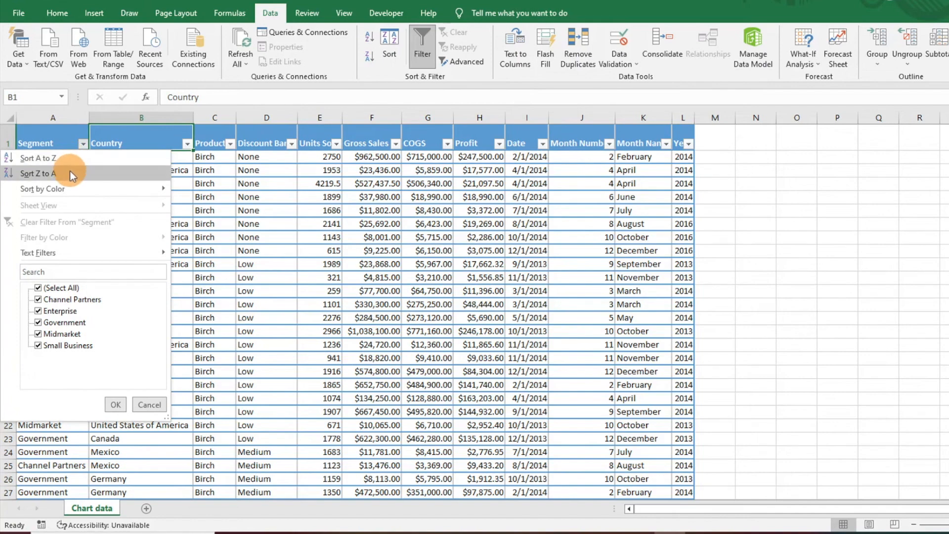
{"action": "left_click", "coordinate": [70, 163]}
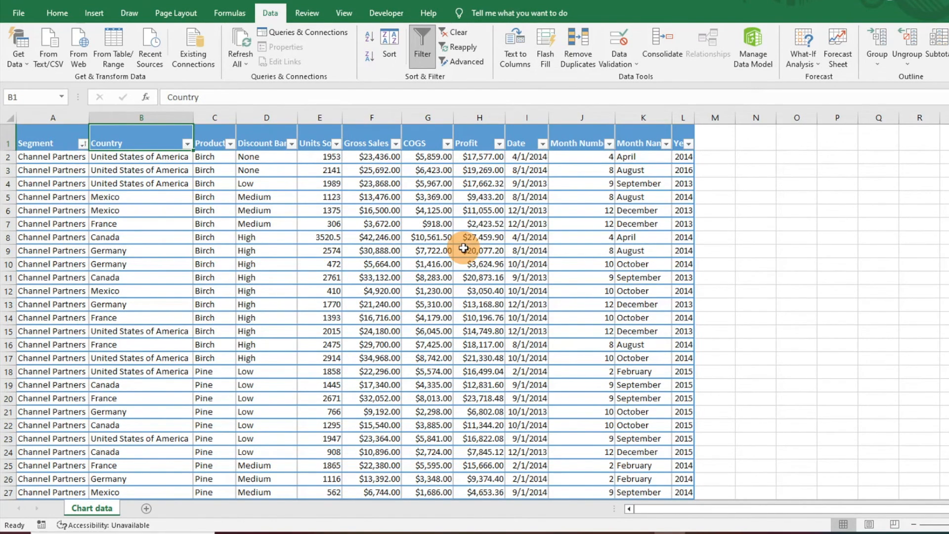
{"action": "key", "text": "ctrl+z"}
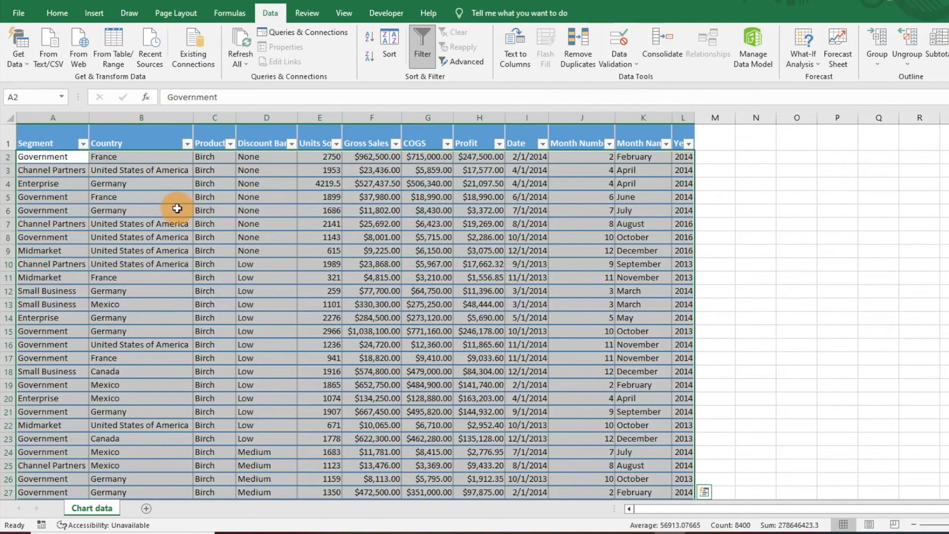
Step: Start a custom sort on the whole table with Segment as the first level, on Cell Values, A to Z
{"action": "left_click", "coordinate": [177, 208]}
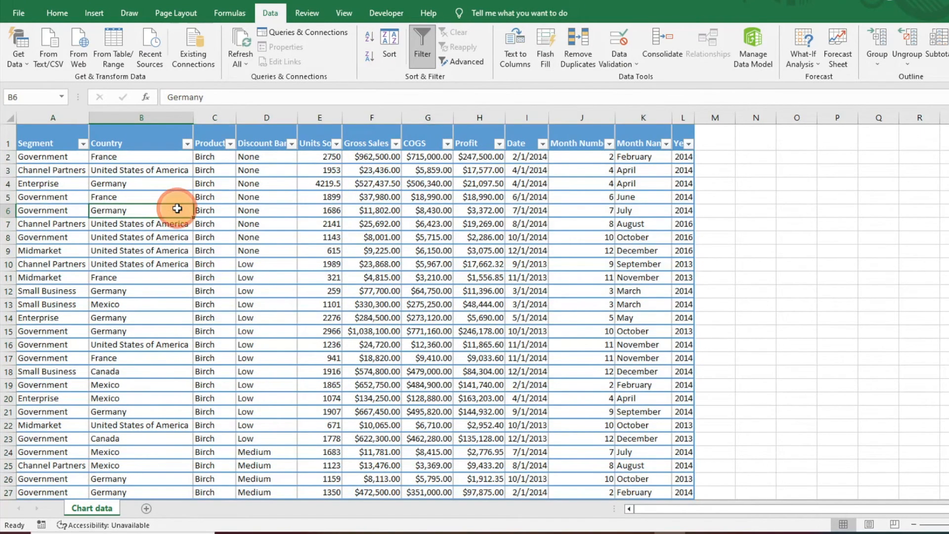
{"action": "key", "text": "ctrl+a"}
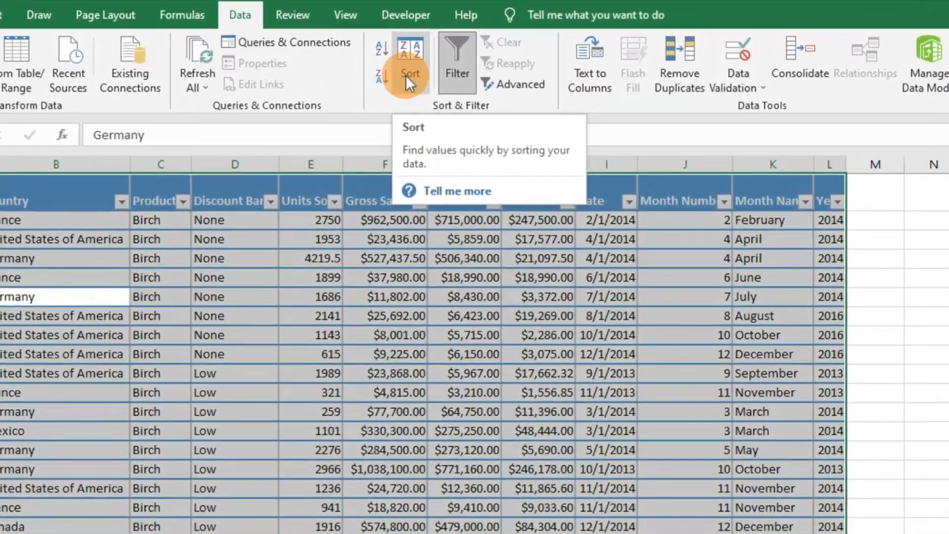
{"action": "left_click", "coordinate": [389, 74]}
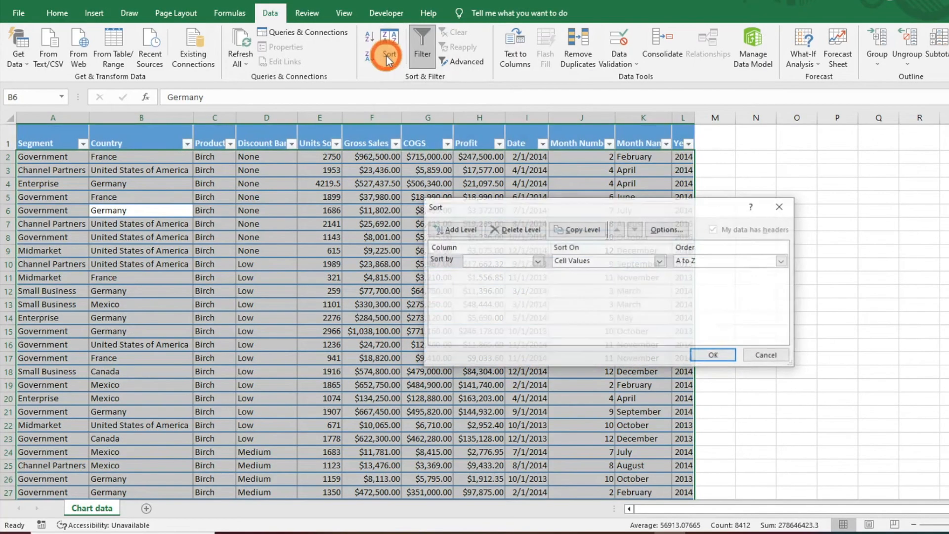
{"action": "left_click_drag", "start_coordinate": [522, 206], "coordinate": [447, 171]}
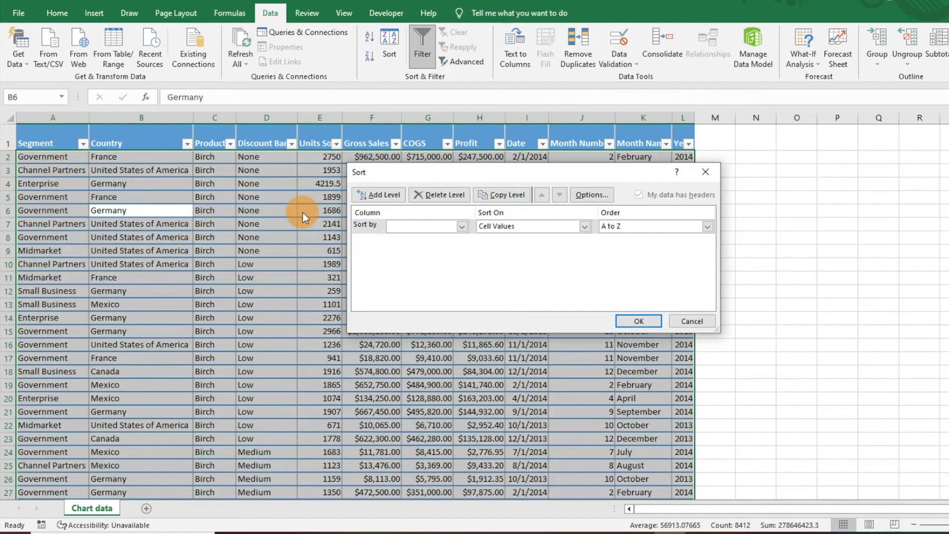
{"action": "left_click", "coordinate": [464, 227]}
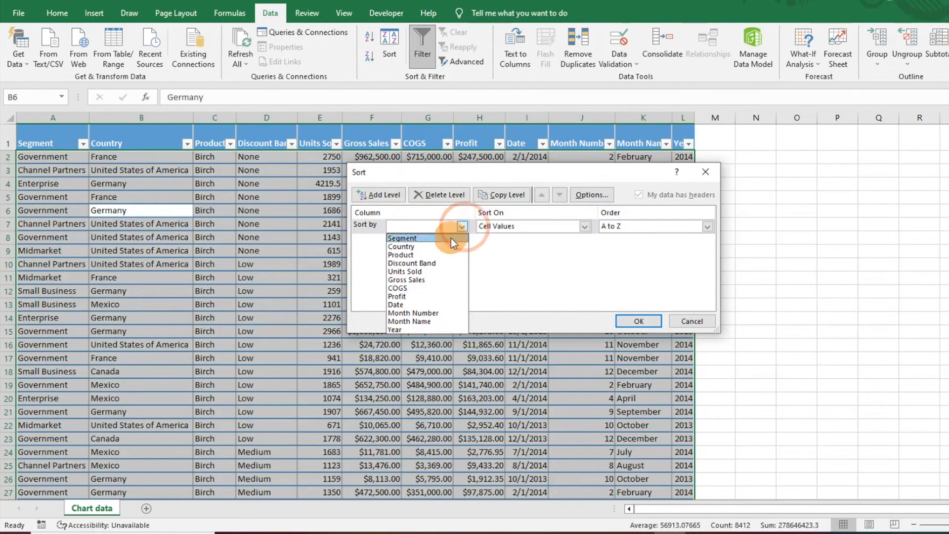
{"action": "left_click", "coordinate": [449, 238]}
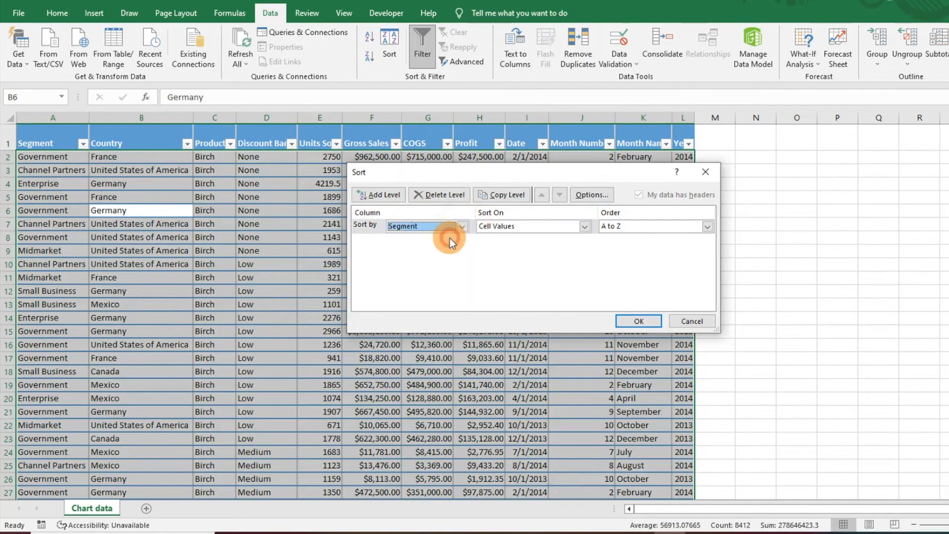
{"action": "left_click", "coordinate": [586, 226]}
{"action": "left_click", "coordinate": [589, 229]}
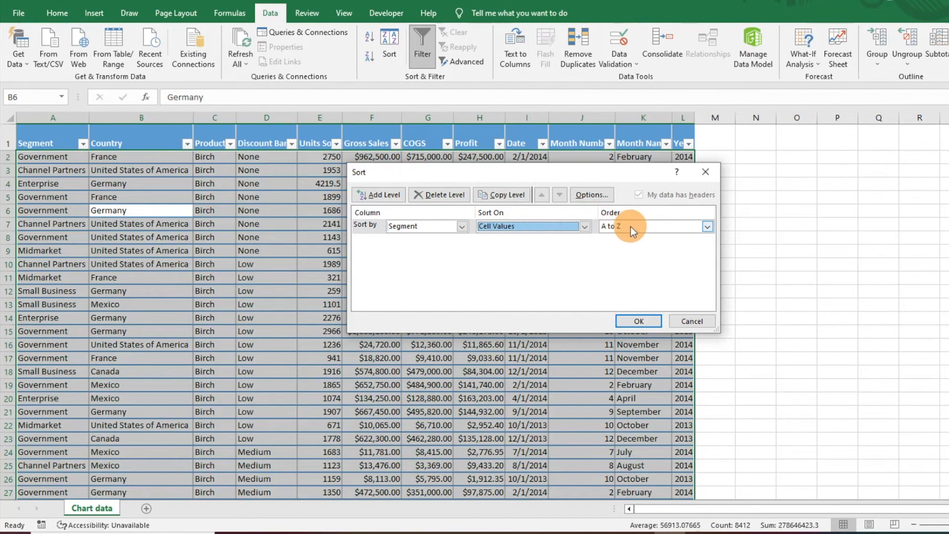
Step: Add a second sort level for Country in Z to A order and apply the sort
{"action": "left_click", "coordinate": [399, 196]}
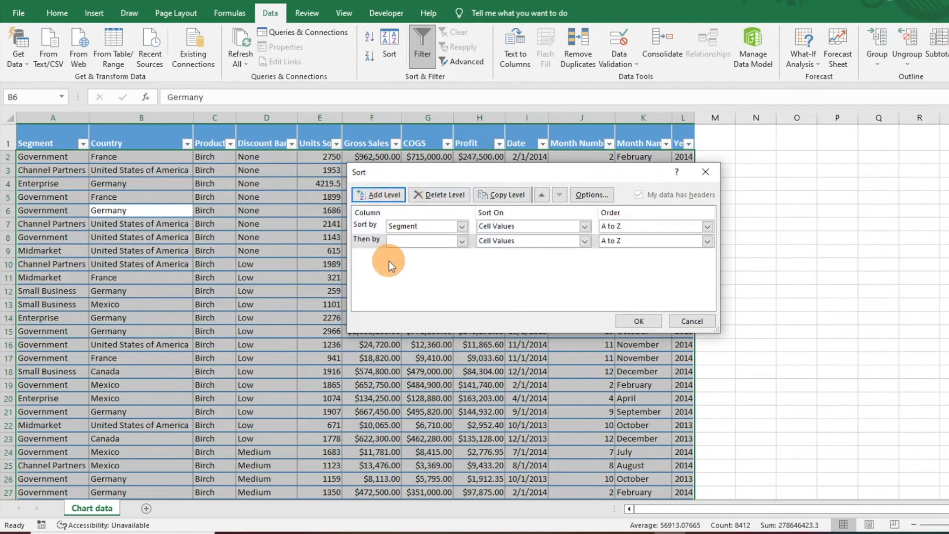
{"action": "left_click", "coordinate": [462, 241]}
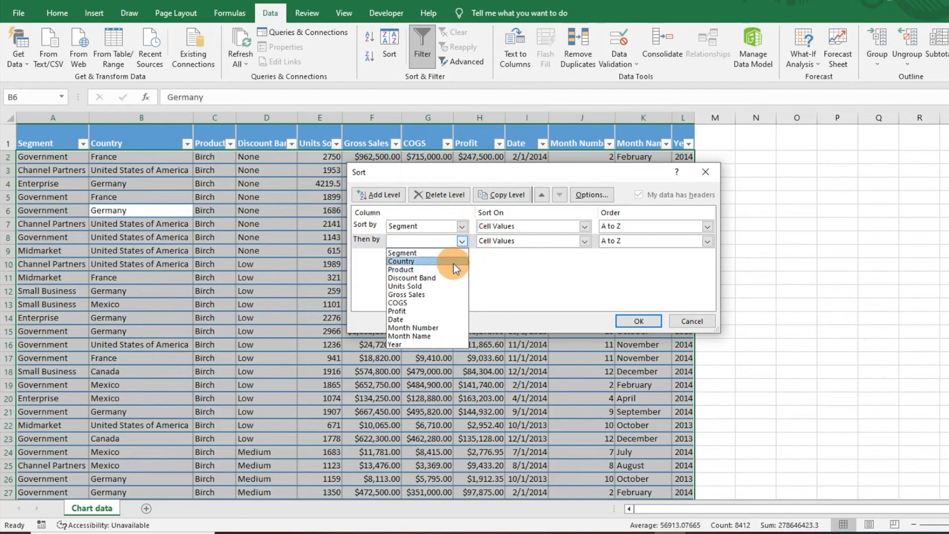
{"action": "left_click", "coordinate": [454, 264]}
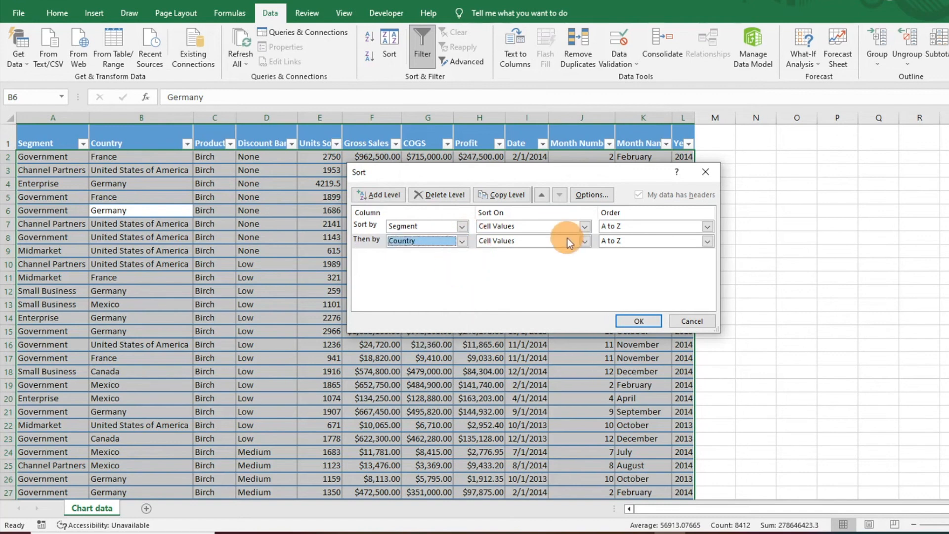
{"action": "left_click", "coordinate": [707, 244]}
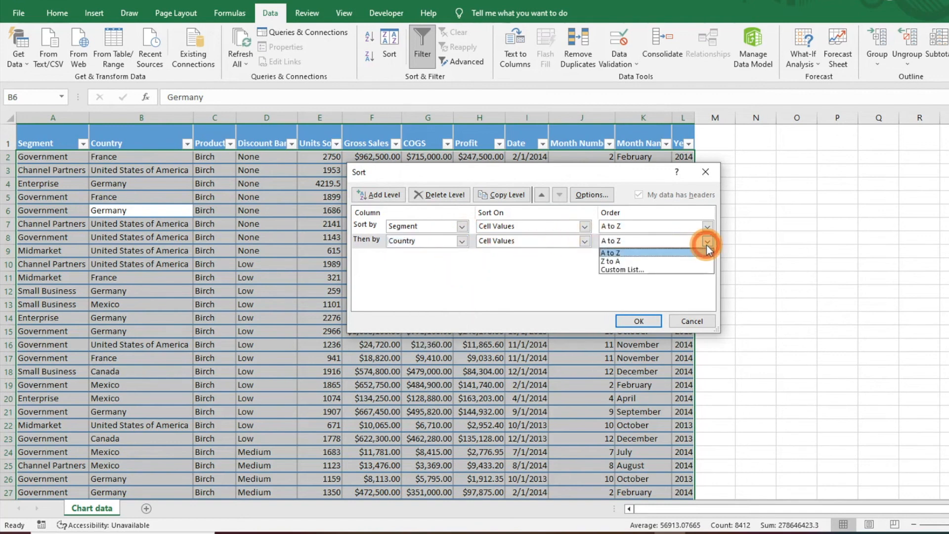
{"action": "left_click", "coordinate": [675, 261]}
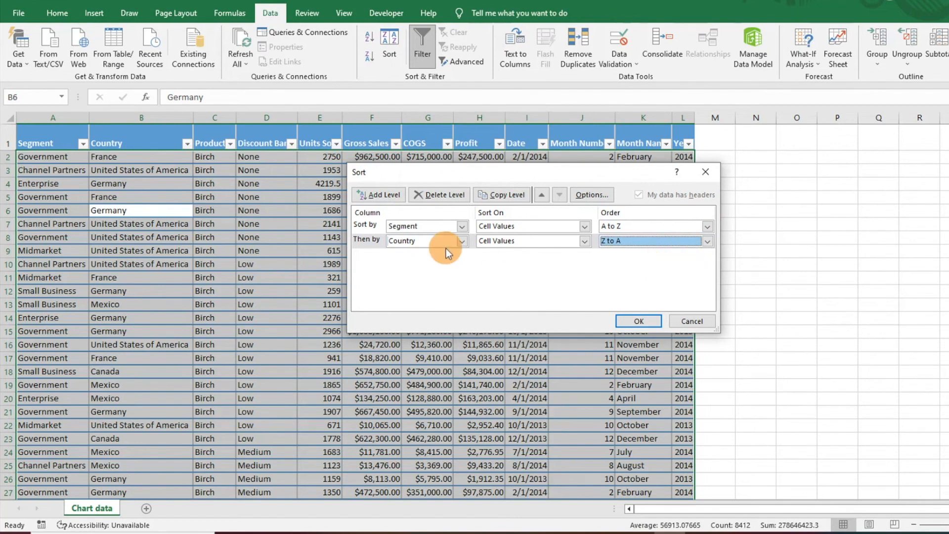
{"action": "left_click", "coordinate": [638, 321]}
{"action": "left_click", "coordinate": [352, 245]}
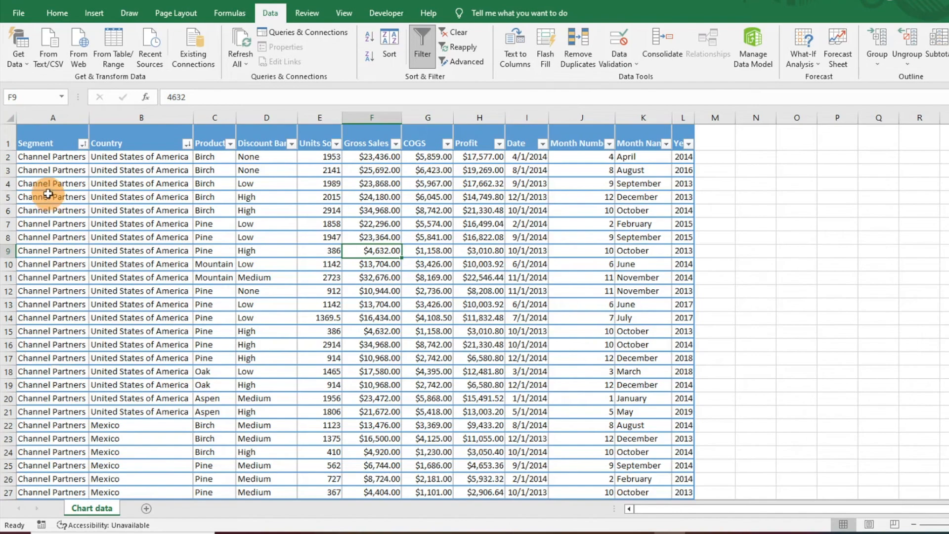
Step: Reopen the custom sort for the whole table and set the Country level's order to A to Z
{"action": "scroll", "coordinate": [68, 267], "scroll_direction": "down", "scroll_amount": 6}
{"action": "scroll", "coordinate": [67, 267], "scroll_direction": "down", "scroll_amount": 20}
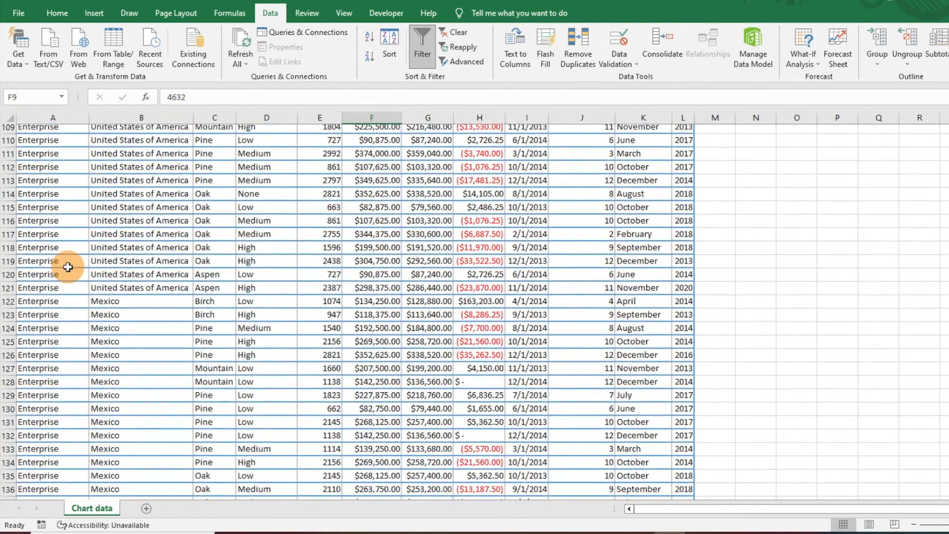
{"action": "scroll", "coordinate": [68, 267], "scroll_direction": "up", "scroll_amount": 20}
{"action": "scroll", "coordinate": [67, 267], "scroll_direction": "up", "scroll_amount": 7}
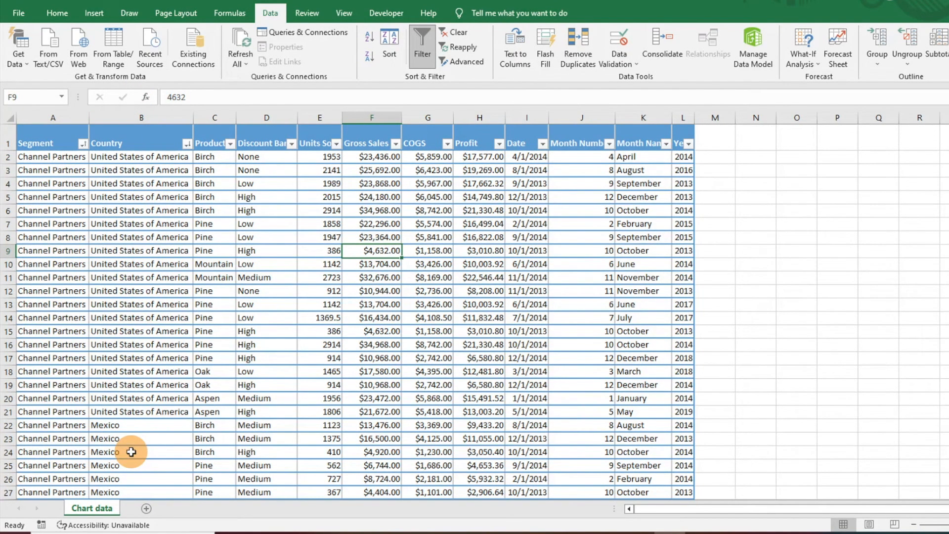
{"action": "left_click", "coordinate": [149, 411]}
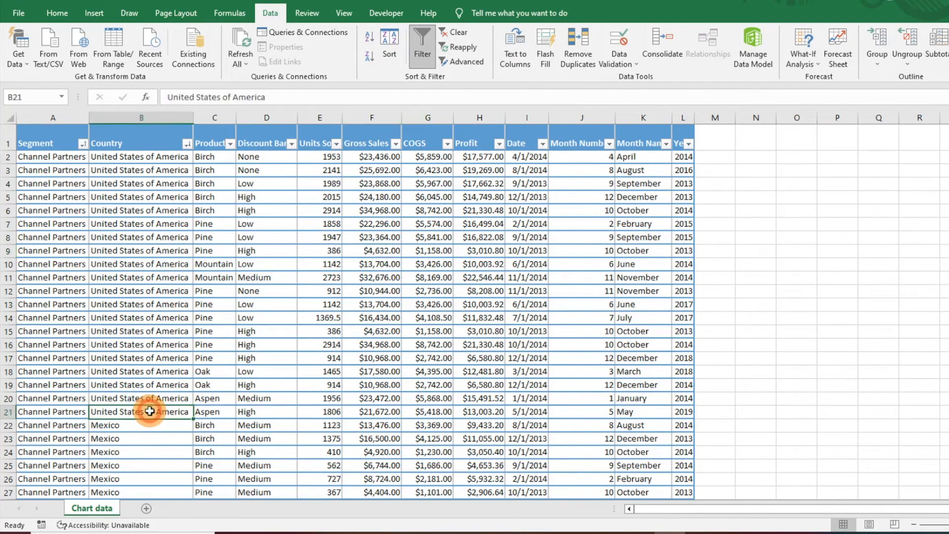
{"action": "key", "text": "ctrl+a"}
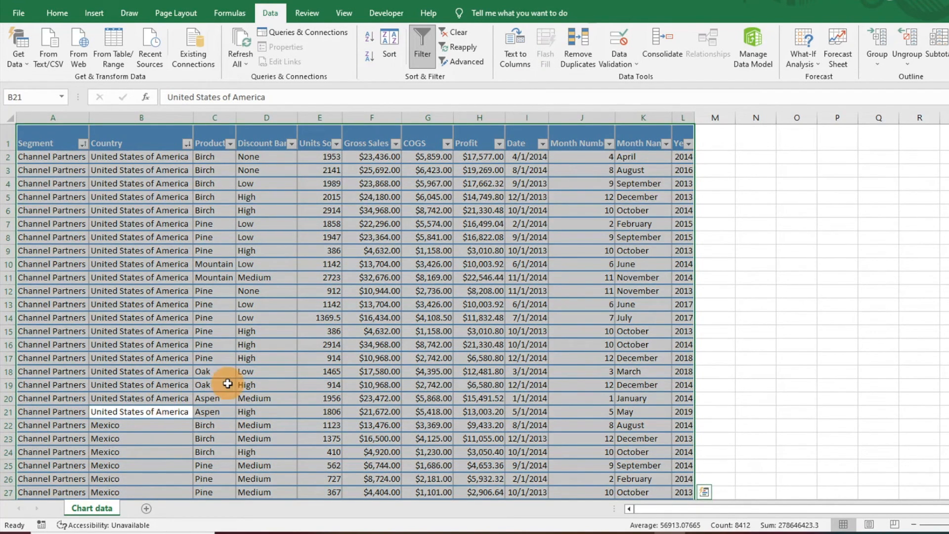
{"action": "left_click", "coordinate": [392, 52]}
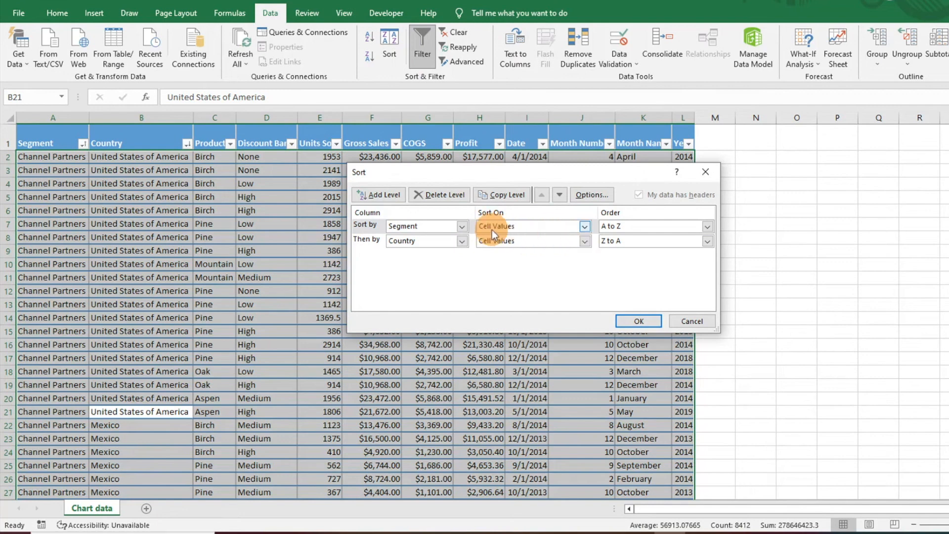
{"action": "left_click", "coordinate": [642, 244]}
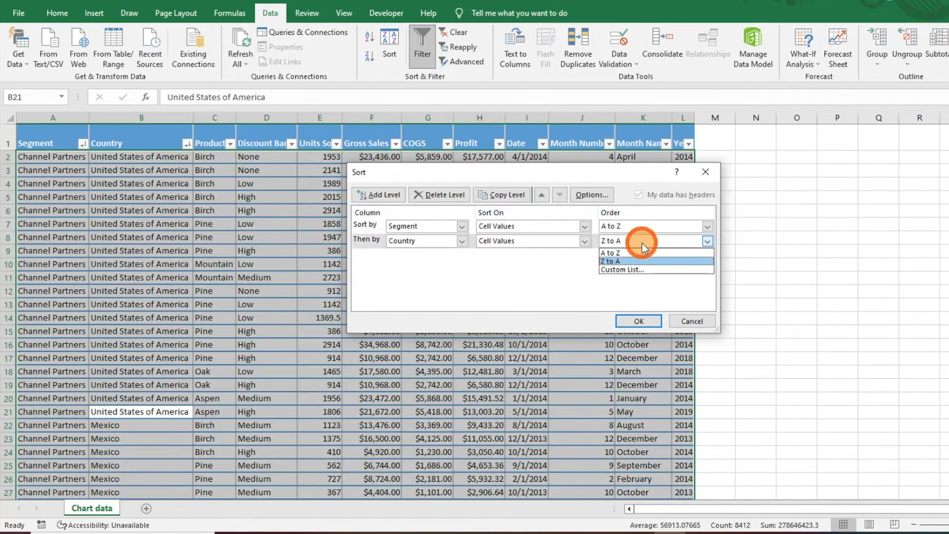
{"action": "left_click", "coordinate": [633, 251]}
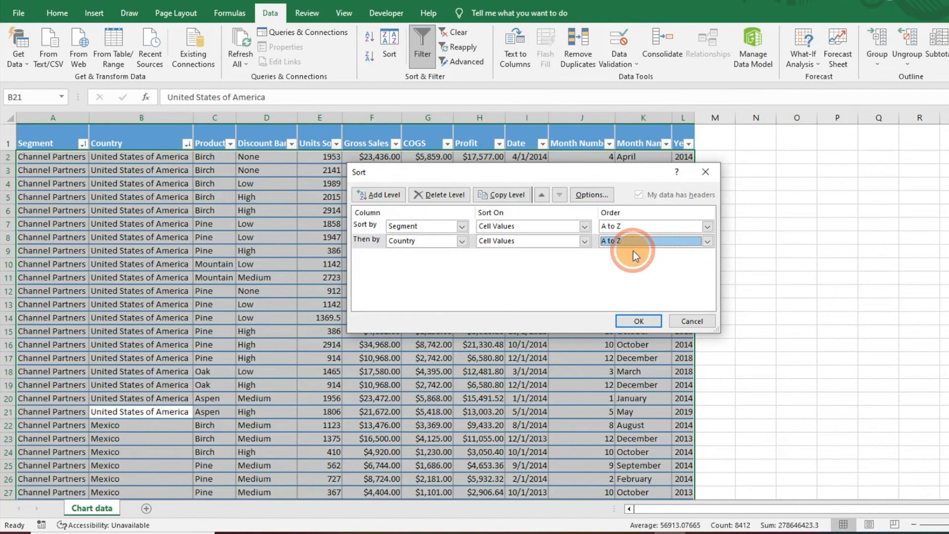
Step: Add a third sort level for Product in A to Z order and apply the sort
{"action": "left_click", "coordinate": [384, 196]}
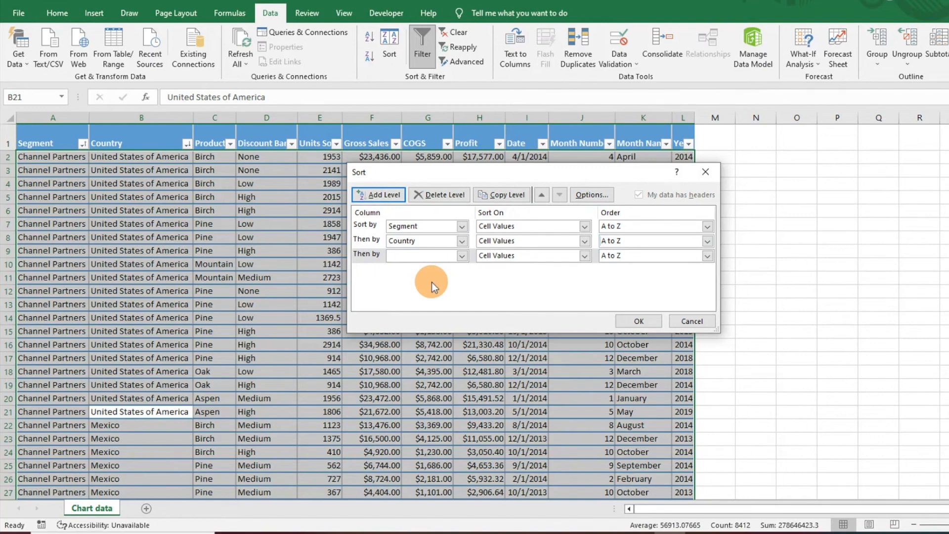
{"action": "left_click", "coordinate": [463, 256]}
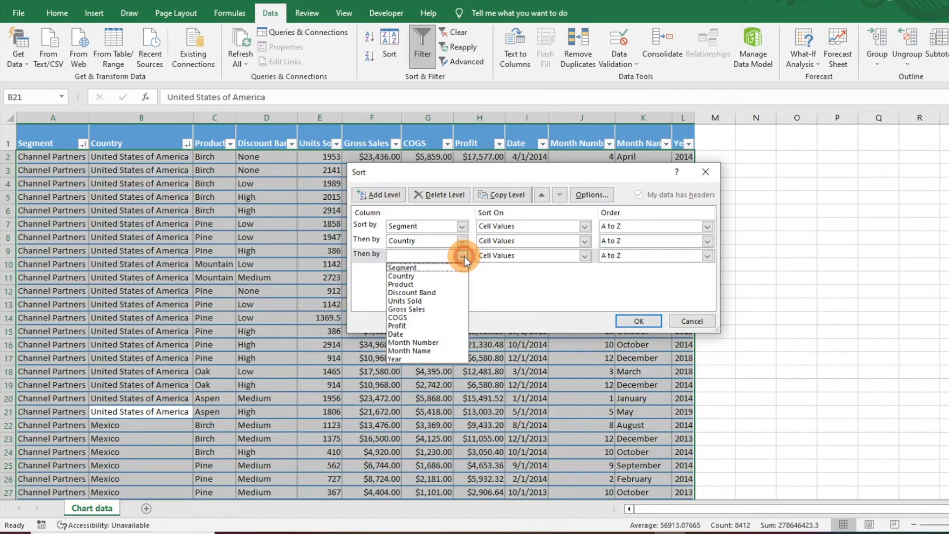
{"action": "left_click", "coordinate": [440, 283]}
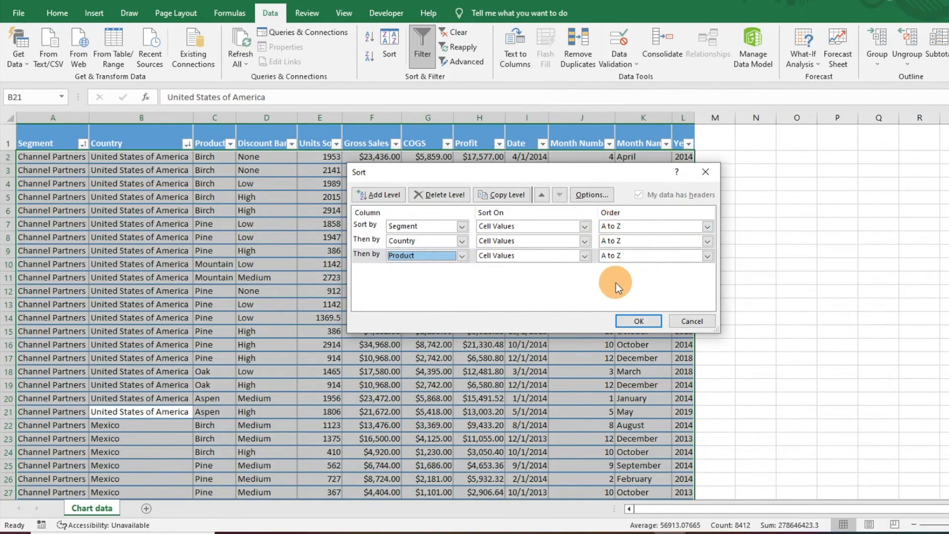
{"action": "left_click", "coordinate": [652, 319]}
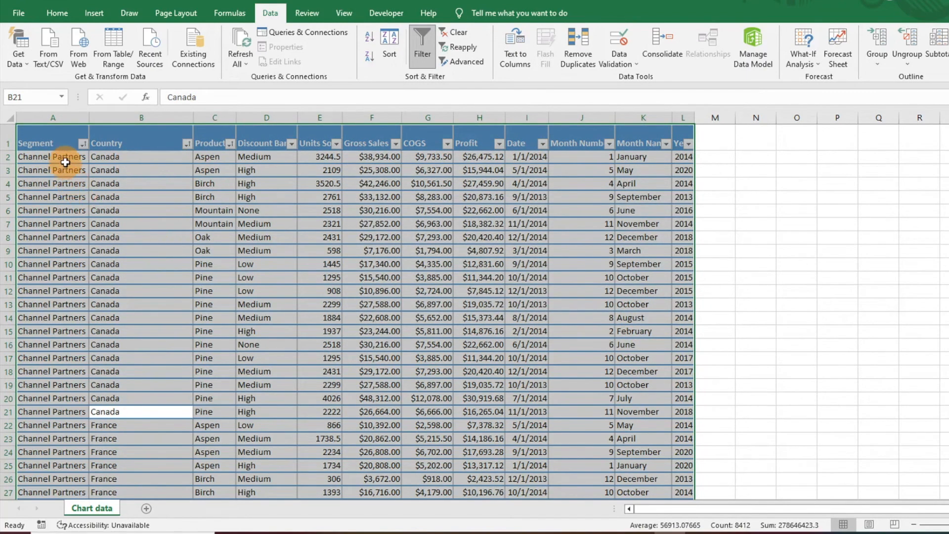
{"action": "left_click", "coordinate": [64, 157]}
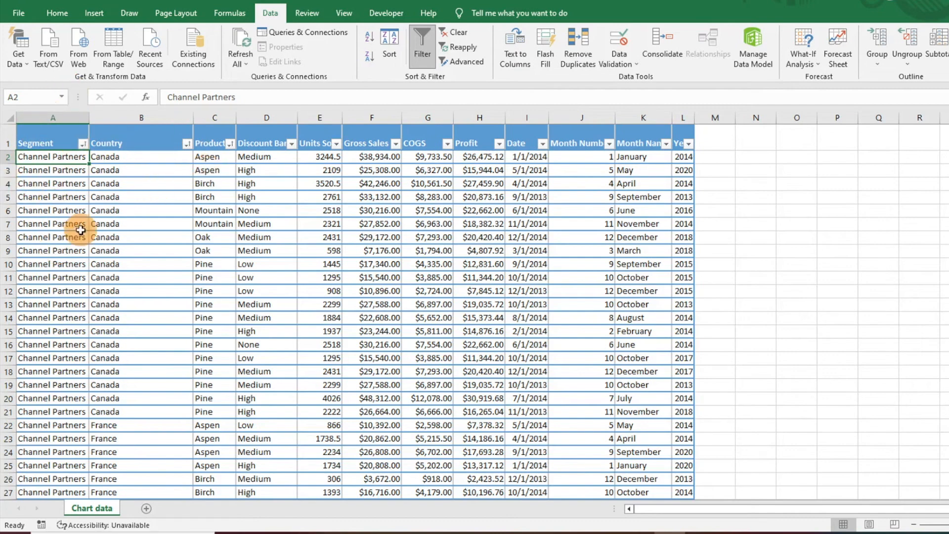
Step: Reopen the custom sort for the whole table and move the Product level up to first place, above Segment and Country
{"action": "left_click", "coordinate": [381, 196]}
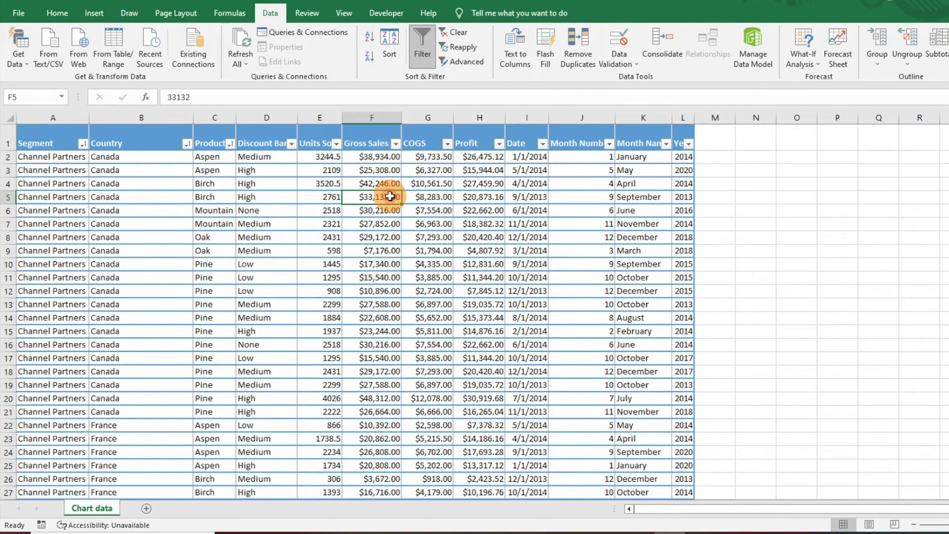
{"action": "key", "text": "ctrl+a"}
{"action": "left_click", "coordinate": [399, 56]}
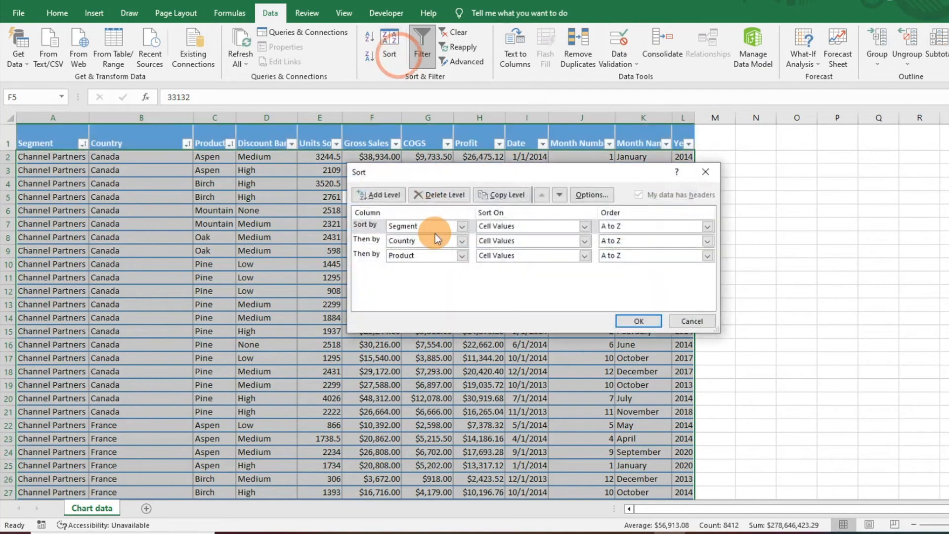
{"action": "left_click", "coordinate": [372, 240]}
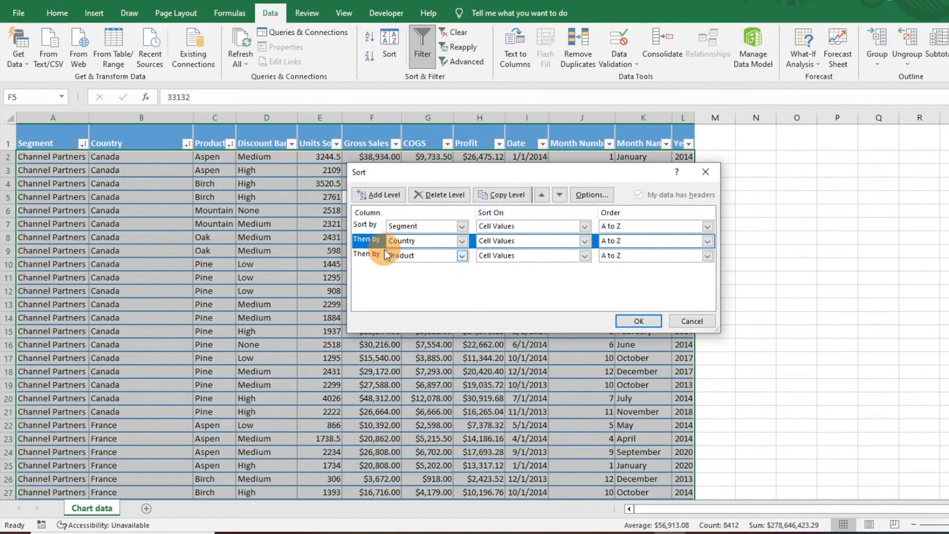
{"action": "left_click", "coordinate": [375, 256]}
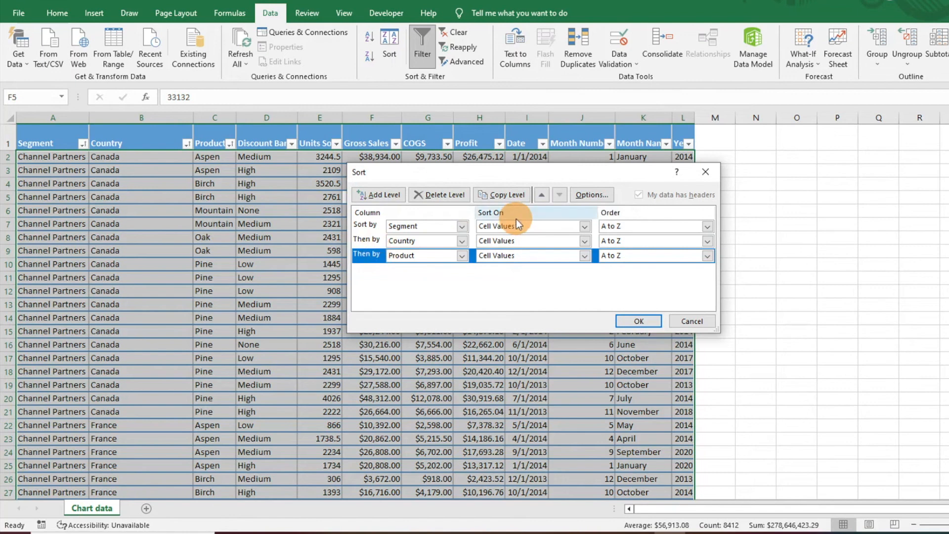
{"action": "left_click", "coordinate": [544, 195]}
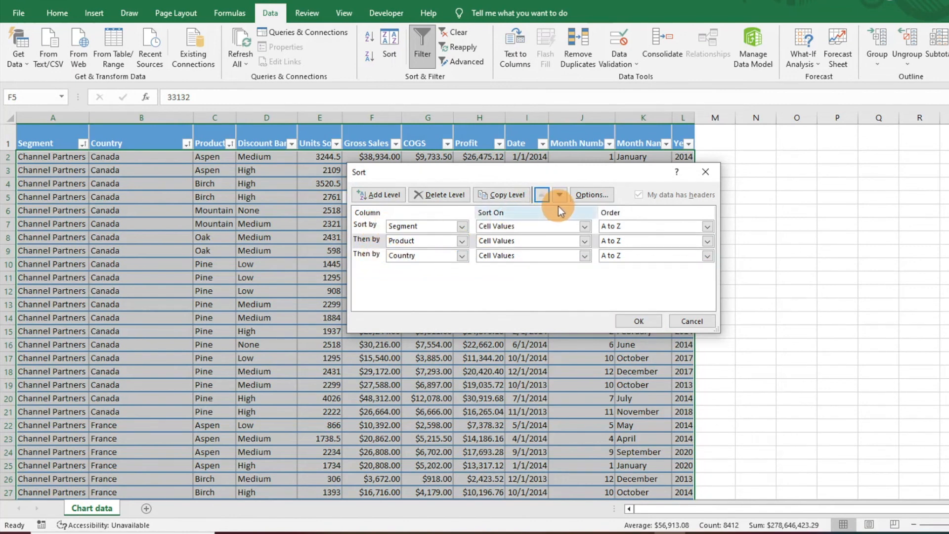
{"action": "left_click", "coordinate": [542, 194]}
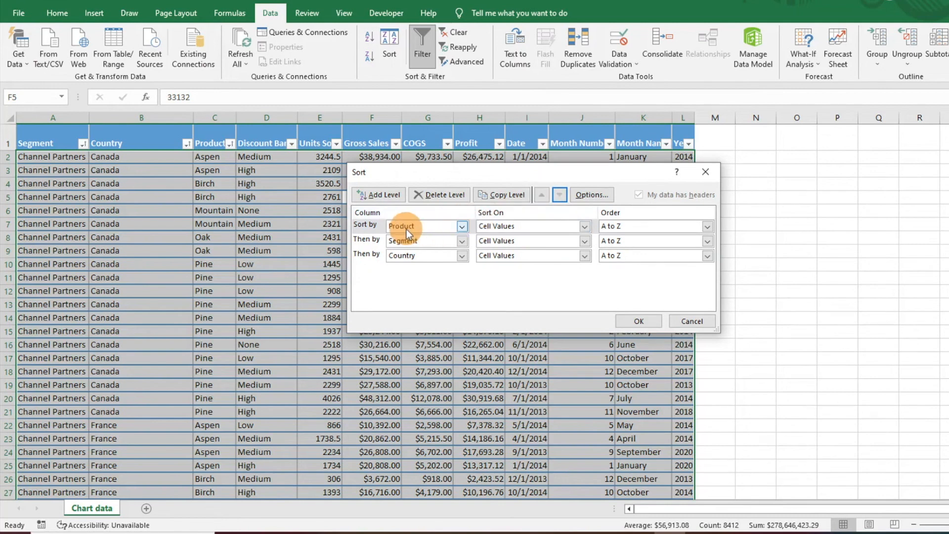
Step: Move the Segment sort level below Country, apply the sort and deselect the table
{"action": "left_click", "coordinate": [409, 242]}
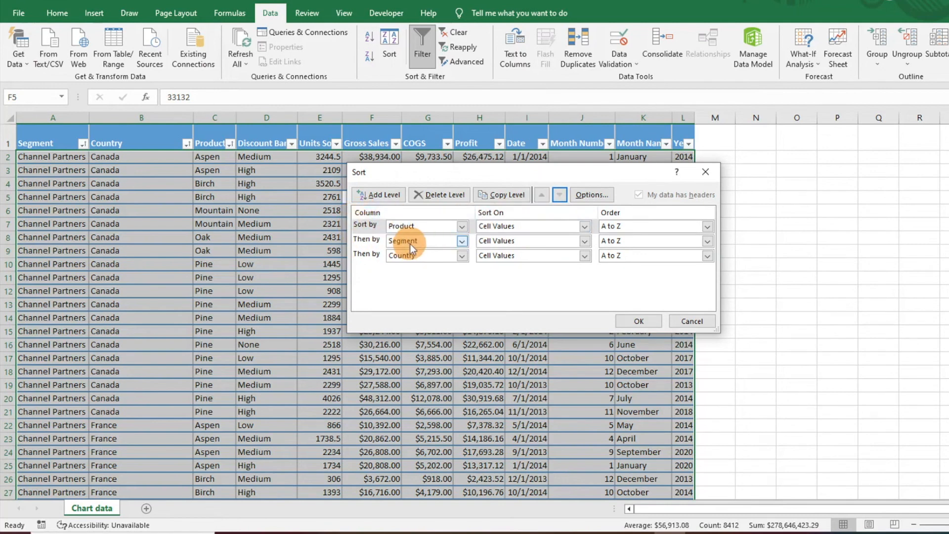
{"action": "left_click", "coordinate": [370, 240]}
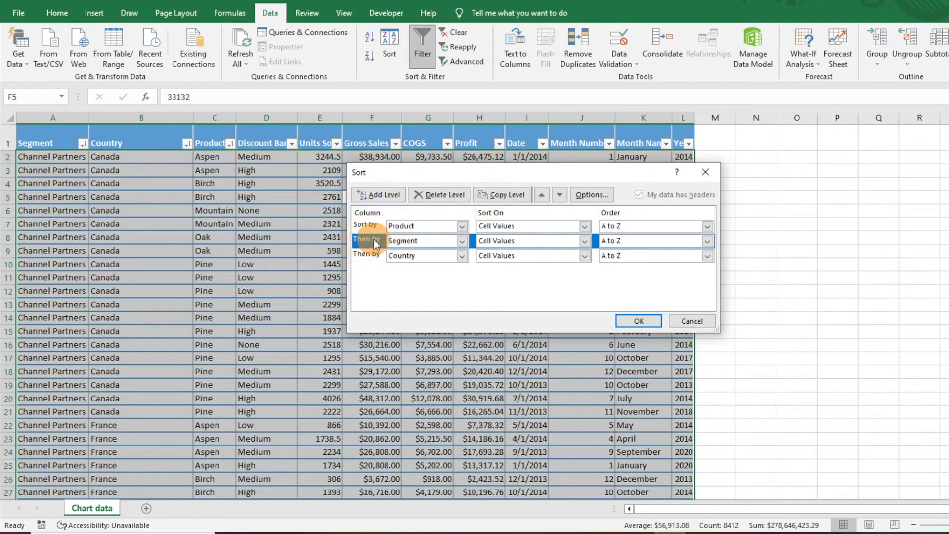
{"action": "left_click", "coordinate": [560, 195]}
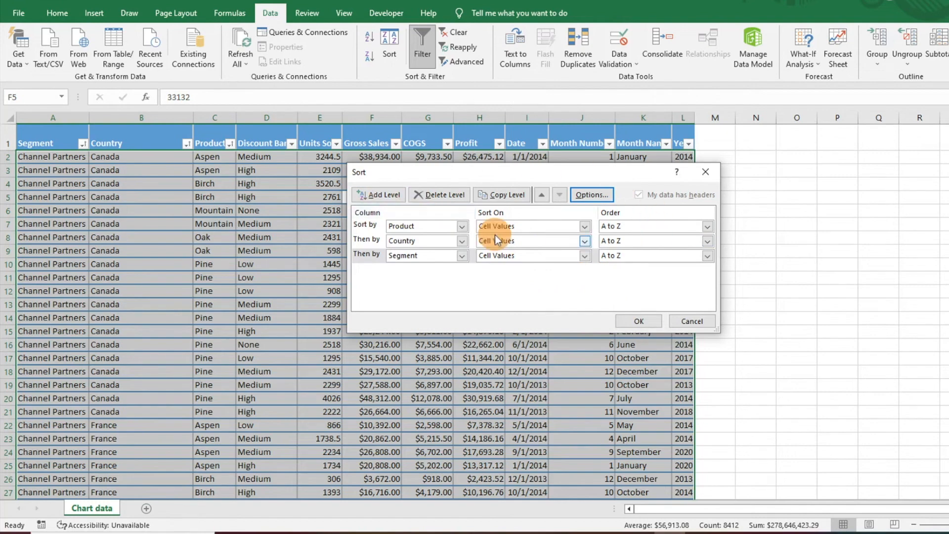
{"action": "left_click", "coordinate": [635, 320]}
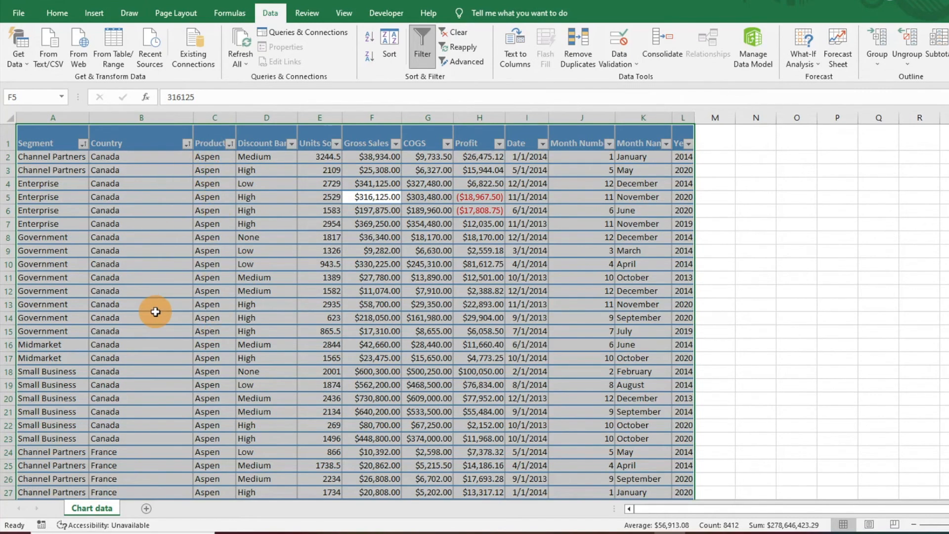
{"action": "left_click", "coordinate": [284, 277]}
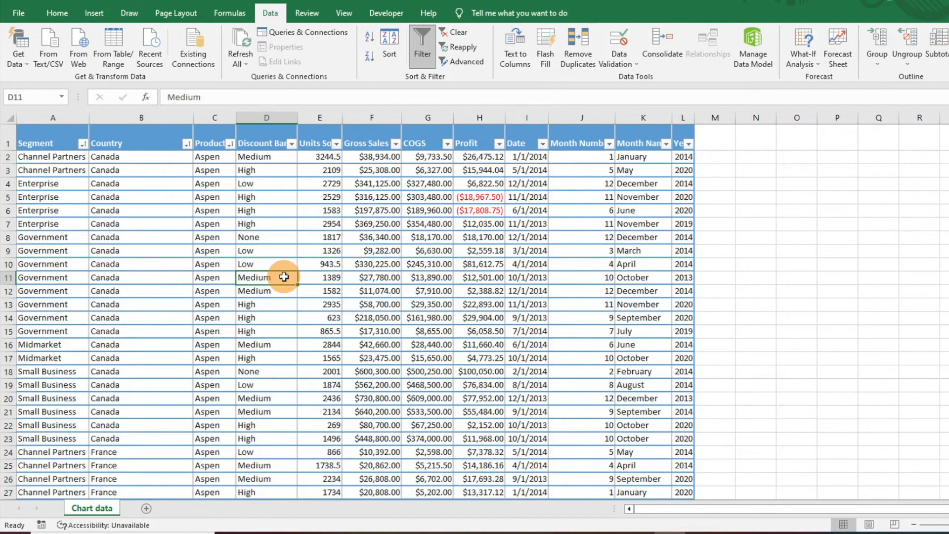